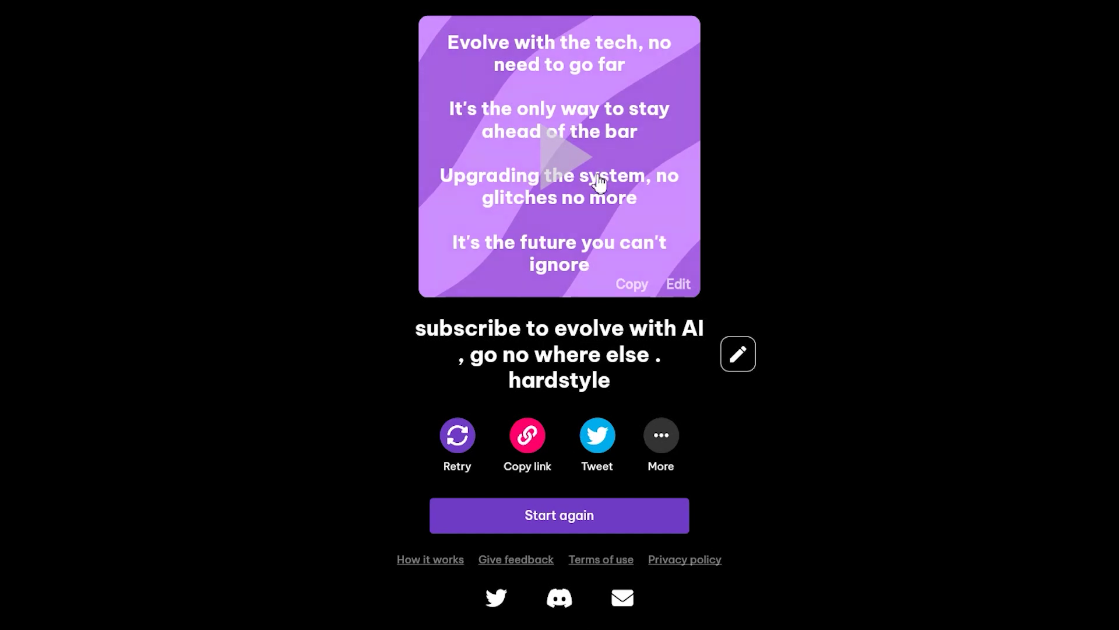
- Play and pause the hardstyle AI-evolution song's lyrics video on the song page
{"action": "left_click", "coordinate": [564, 175]}
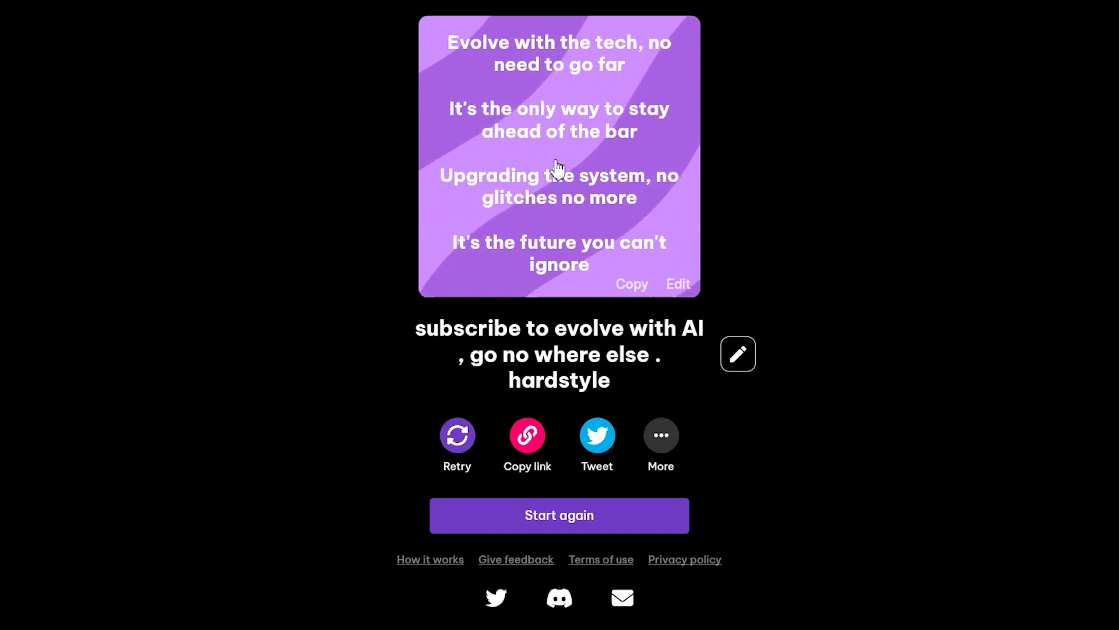
{"action": "left_click", "coordinate": [556, 167]}
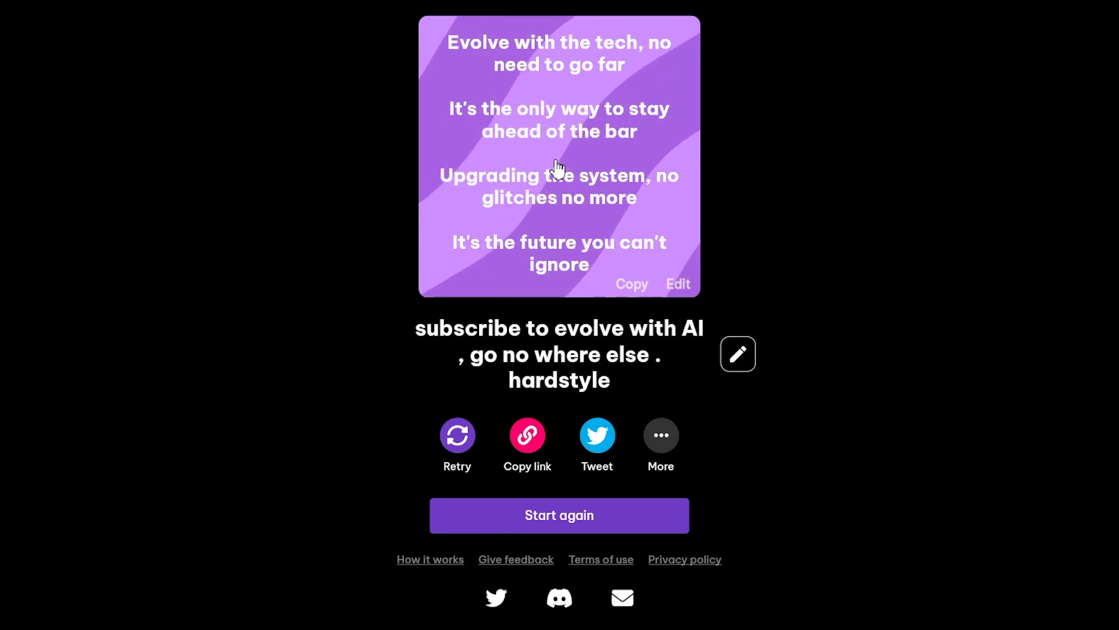
{"action": "left_click", "coordinate": [556, 167]}
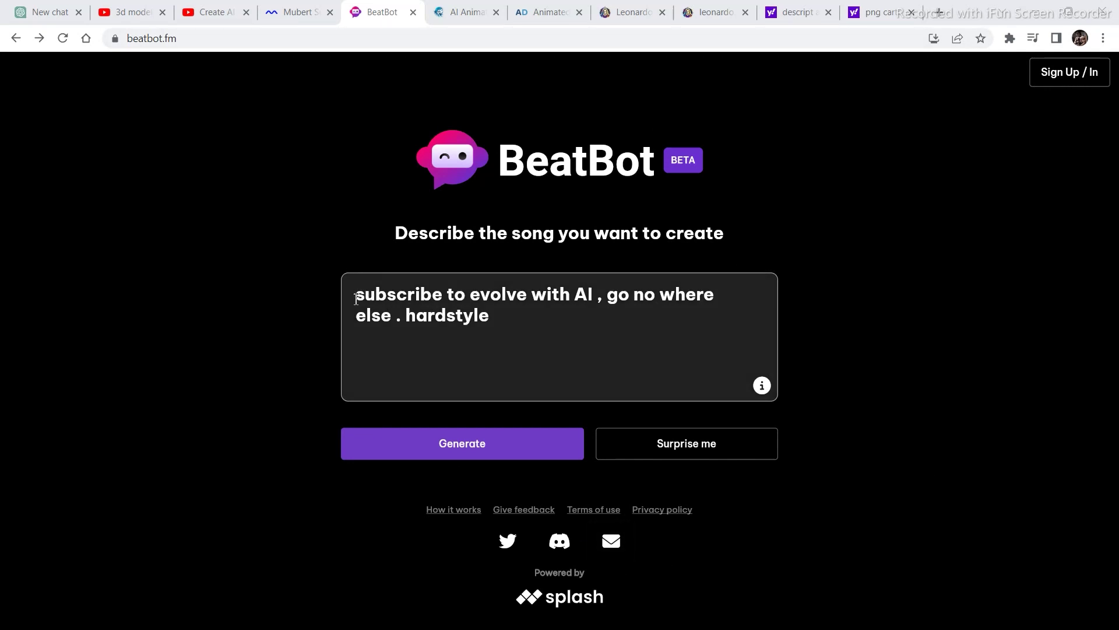
- Replace the song description with the pasted 'hard times make strong men … country music' prompt
{"action": "left_click_drag", "start_coordinate": [356, 299], "coordinate": [581, 330]}
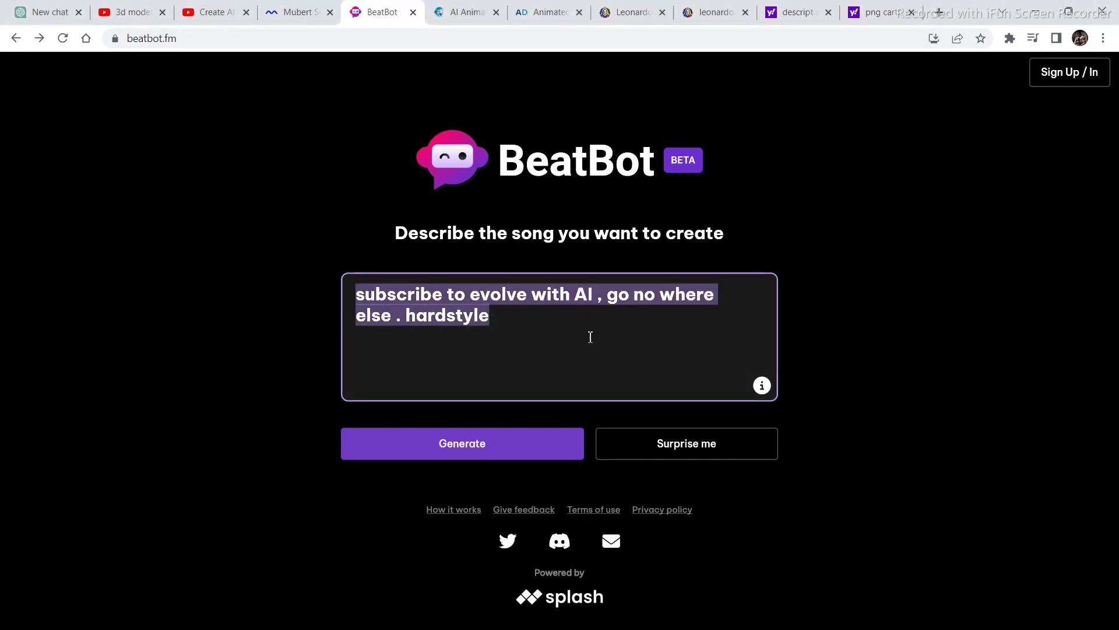
{"action": "left_click", "coordinate": [558, 335]}
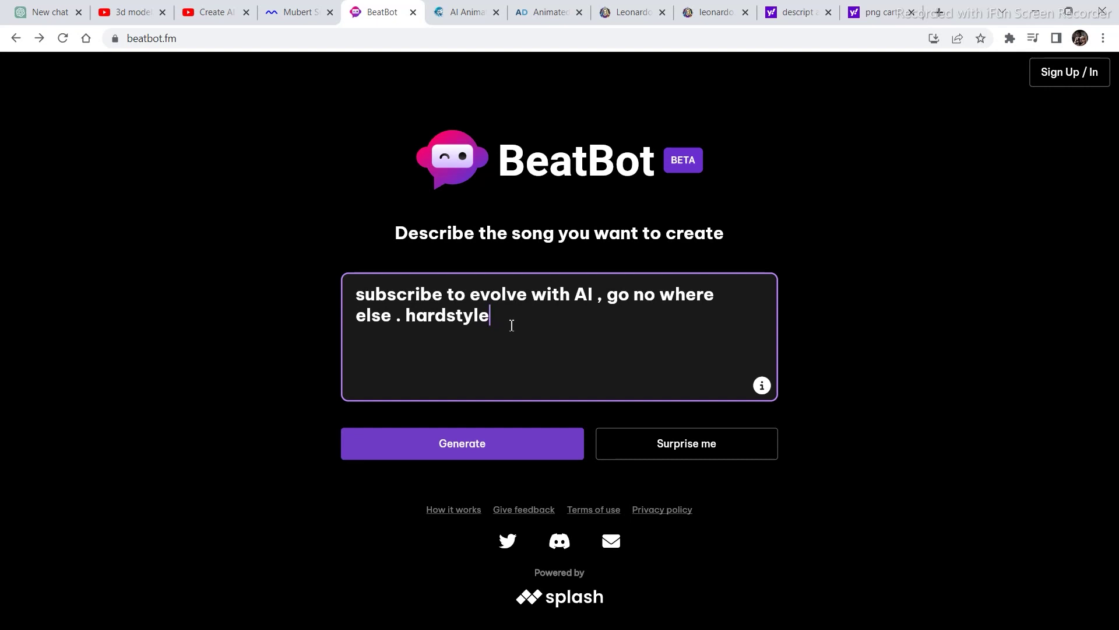
{"action": "key", "text": "ctrl+a"}
{"action": "type", "text": "hard times make strong men , strong men make good times . country music"}
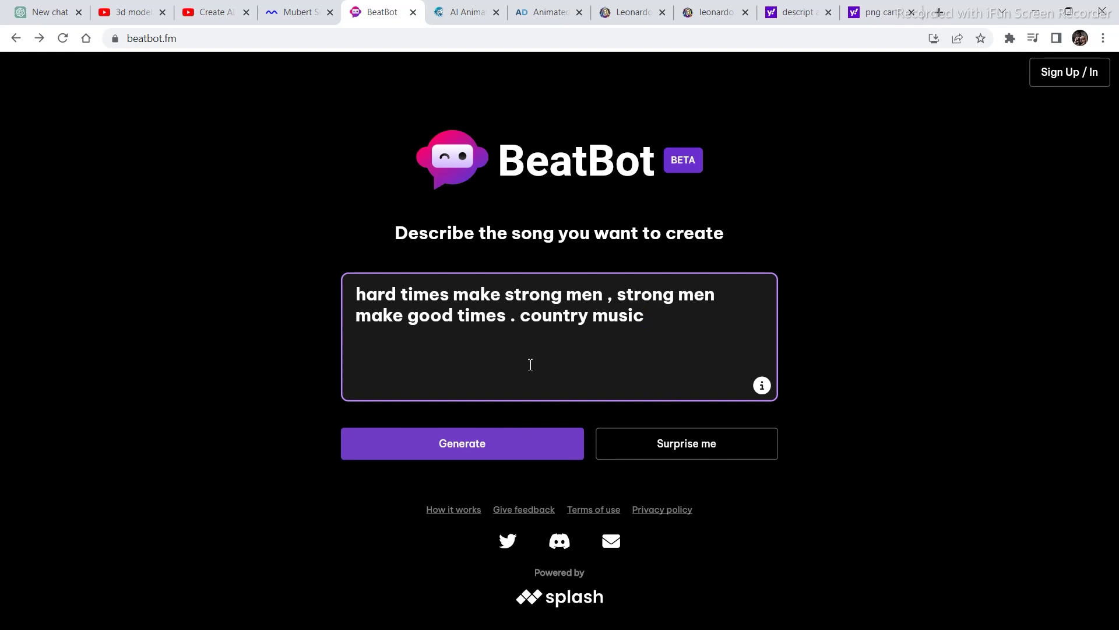
- Generate a BeatBot country song from the hard-times, strong-men prompt
{"action": "left_click", "coordinate": [468, 446]}
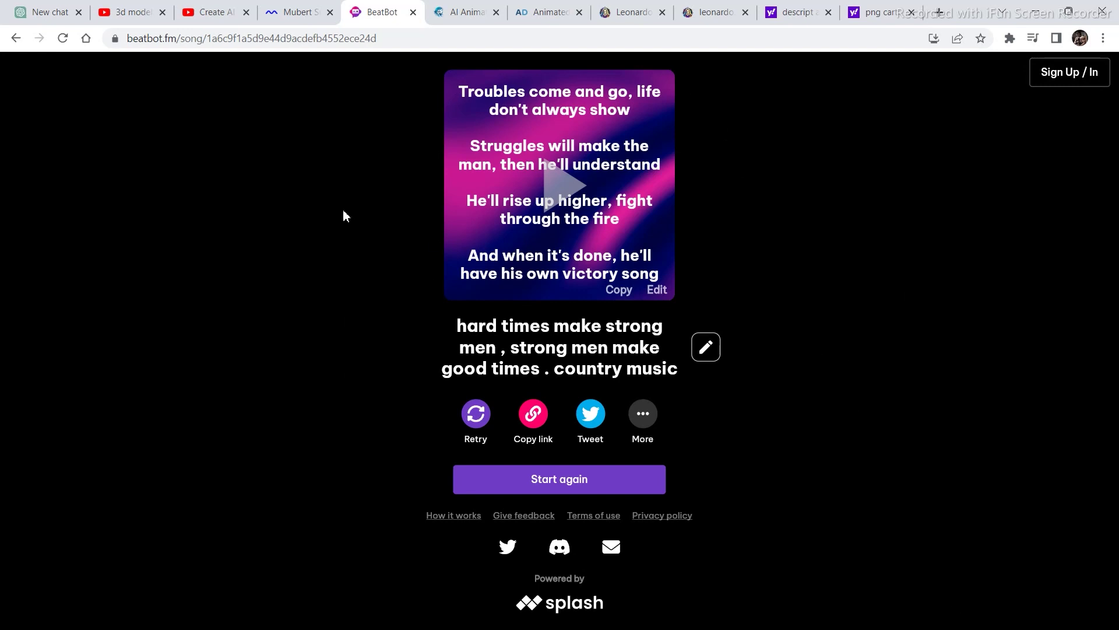
- Return to the description page and fill in a random boom bap prompt with Surprise me
{"action": "left_click", "coordinate": [16, 39]}
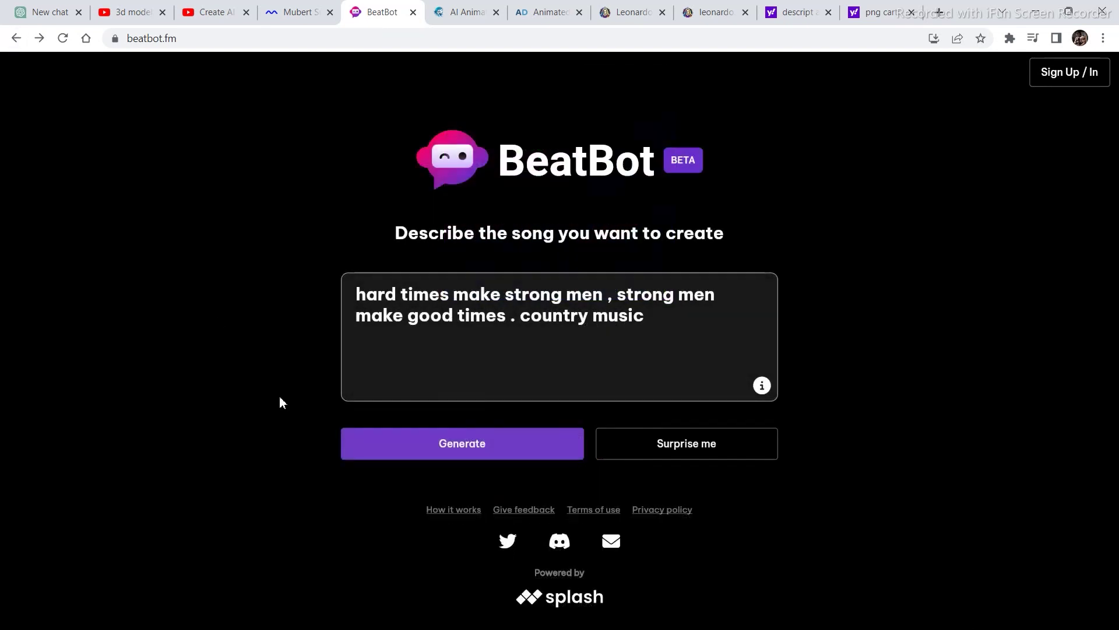
{"action": "left_click", "coordinate": [680, 446]}
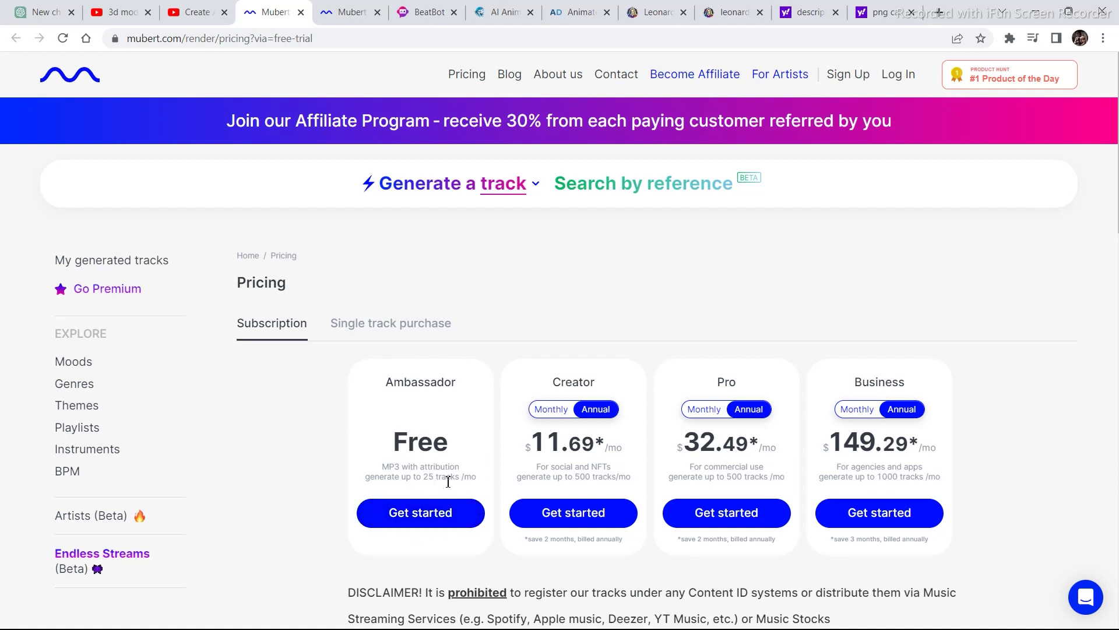
- Get started with Mubert's free Ambassador plan
{"action": "left_click", "coordinate": [447, 512]}
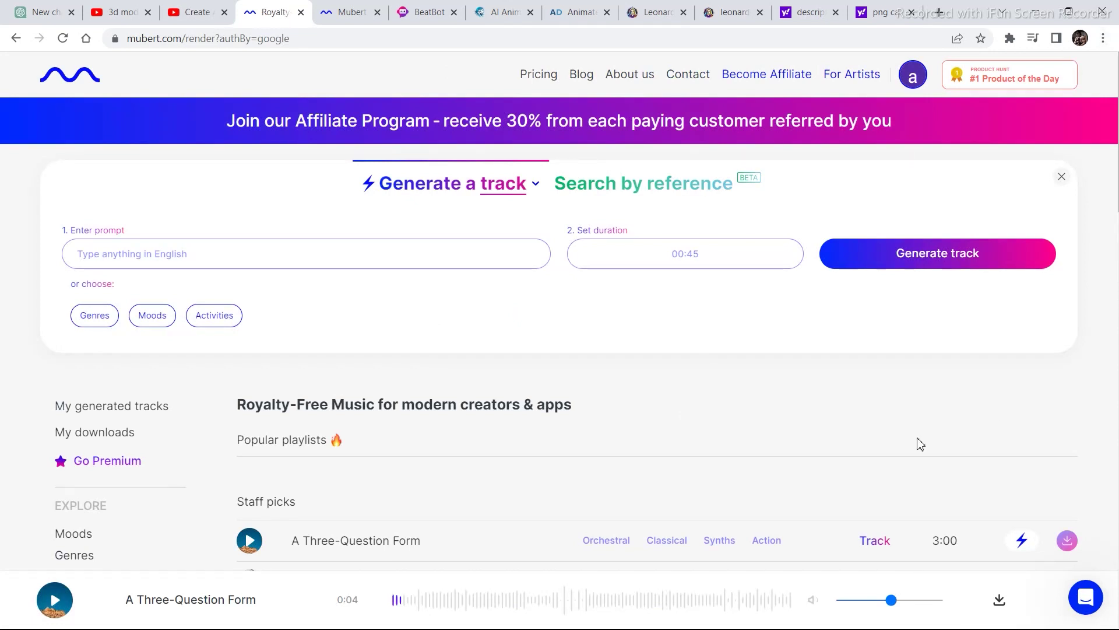
{"action": "scroll", "coordinate": [918, 443], "scroll_direction": "down", "scroll_amount": 1}
{"action": "scroll", "coordinate": [919, 443], "scroll_direction": "down", "scroll_amount": 1}
{"action": "scroll", "coordinate": [918, 443], "scroll_direction": "down", "scroll_amount": 1}
{"action": "scroll", "coordinate": [918, 443], "scroll_direction": "down", "scroll_amount": 1}
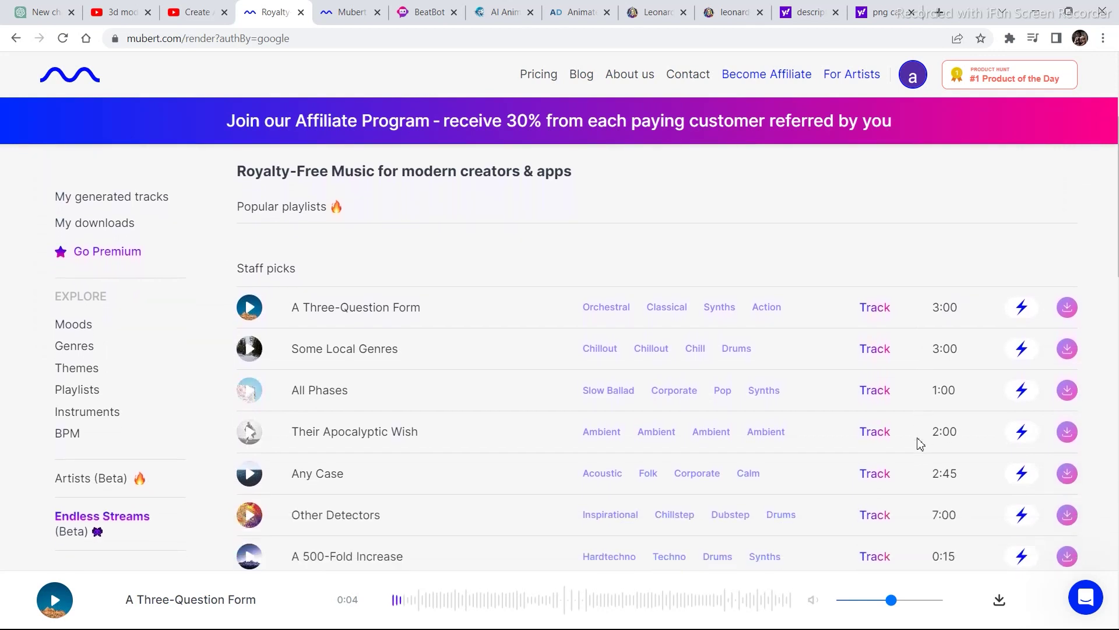
{"action": "scroll", "coordinate": [918, 443], "scroll_direction": "down", "scroll_amount": 1}
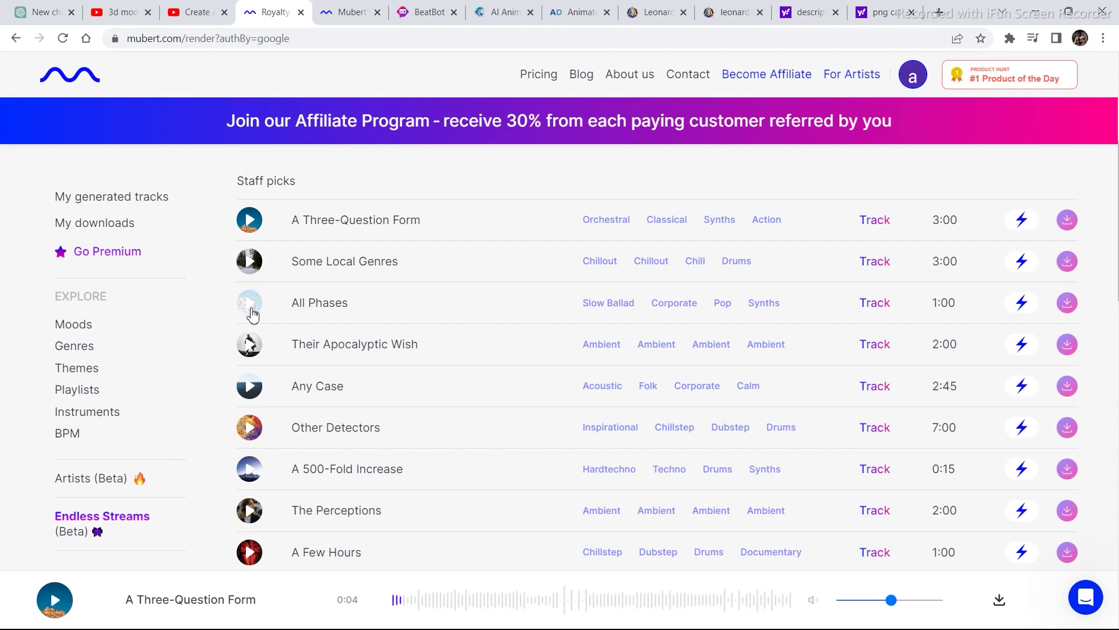
{"action": "left_click", "coordinate": [250, 312]}
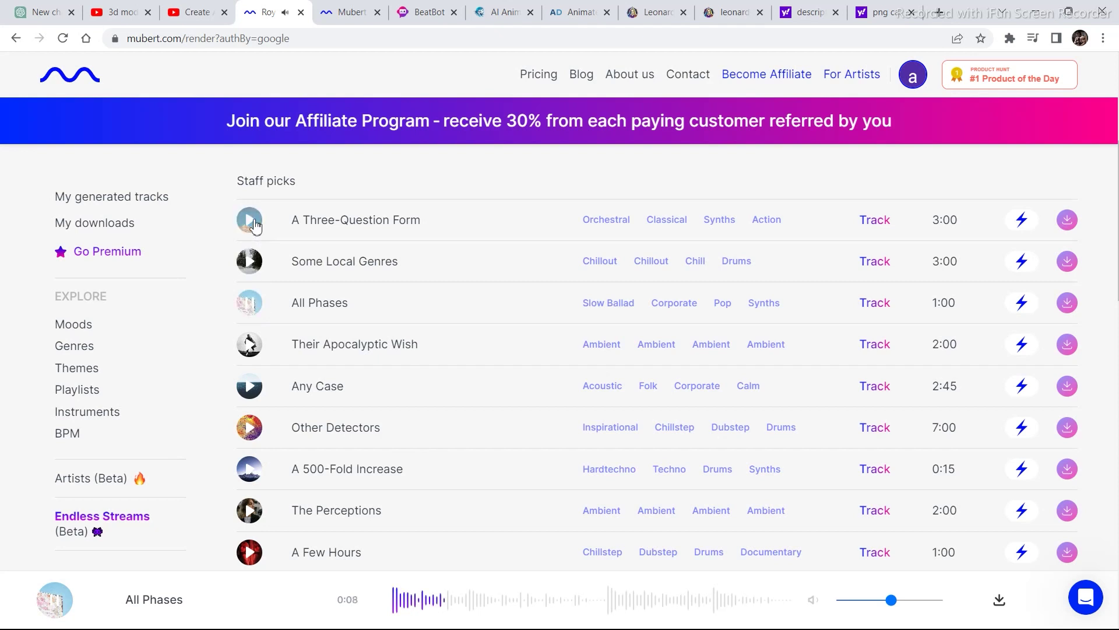
{"action": "left_click", "coordinate": [254, 226]}
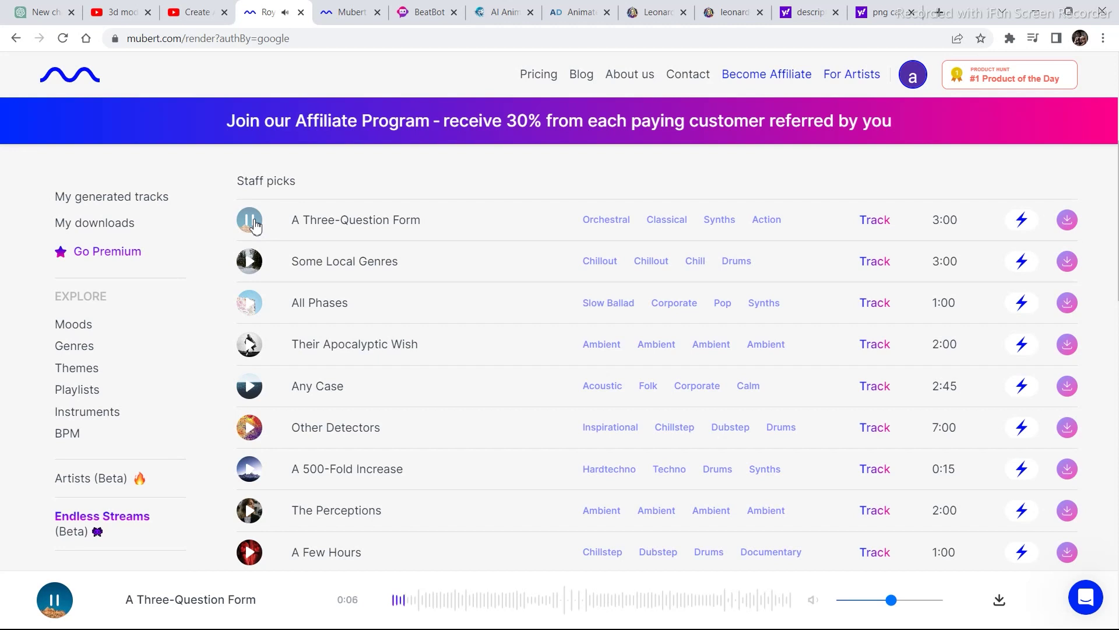
{"action": "left_click", "coordinate": [252, 224]}
{"action": "scroll", "coordinate": [1109, 276], "scroll_direction": "up", "scroll_amount": 1}
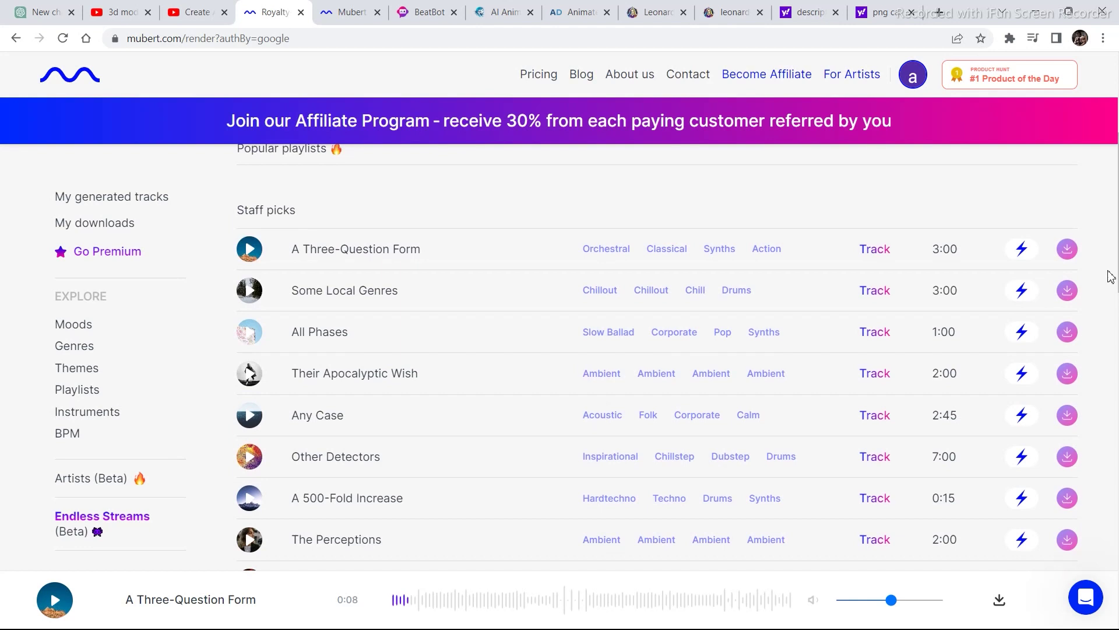
{"action": "scroll", "coordinate": [1110, 276], "scroll_direction": "up", "scroll_amount": 3}
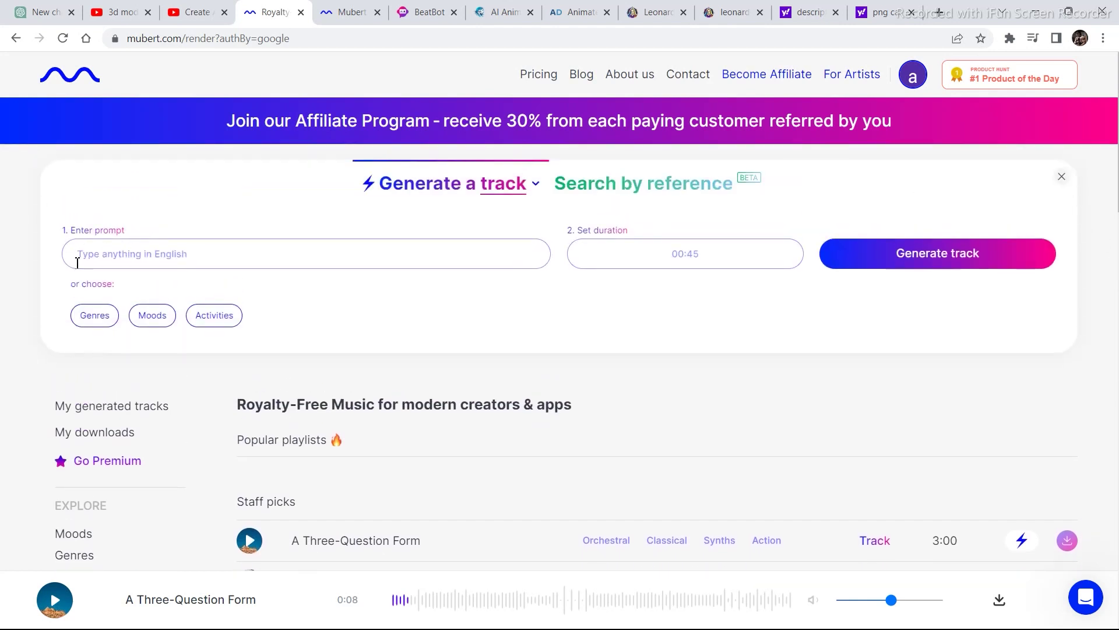
- Add the Ambient genre, Calm Acoustic mood and Calm Beautiful activity tags to the track prompt
{"action": "left_click", "coordinate": [93, 319]}
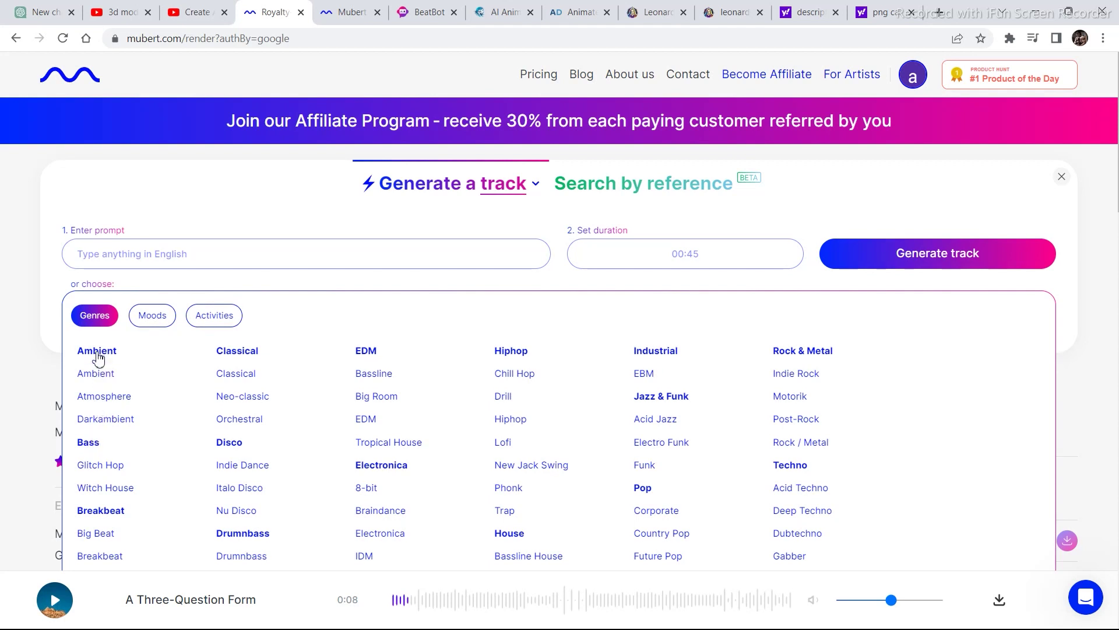
{"action": "left_click", "coordinate": [96, 350]}
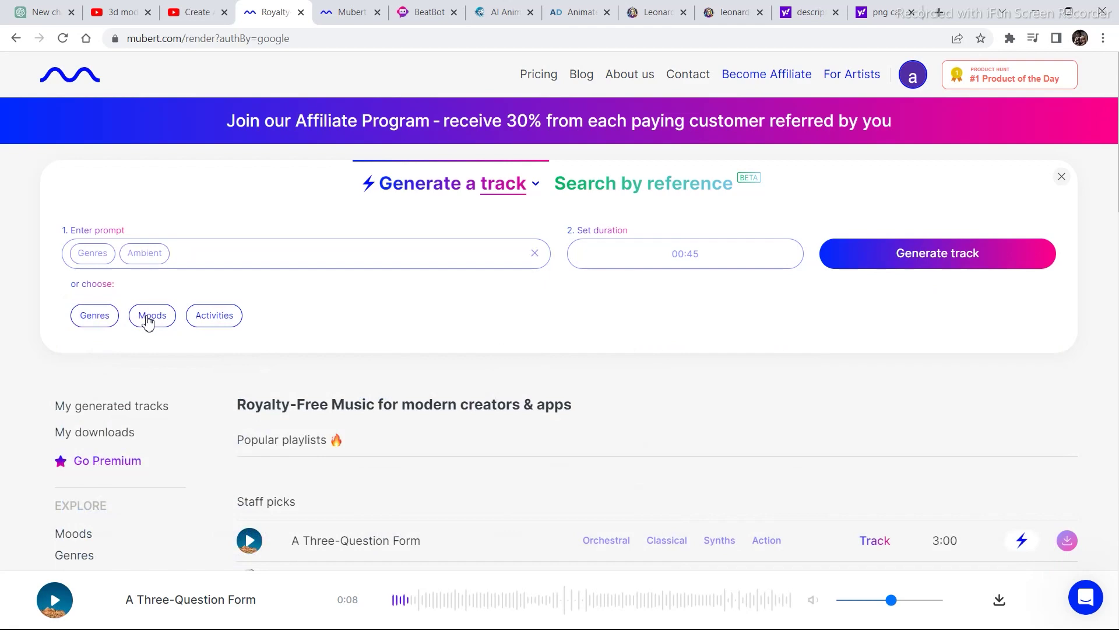
{"action": "left_click", "coordinate": [148, 320]}
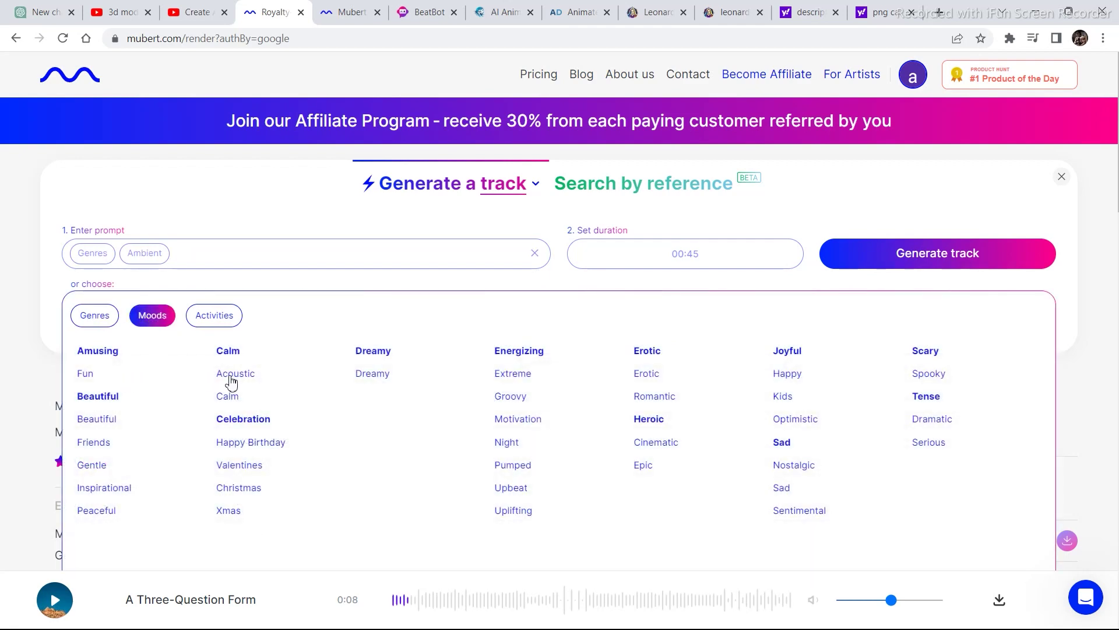
{"action": "left_click", "coordinate": [233, 378]}
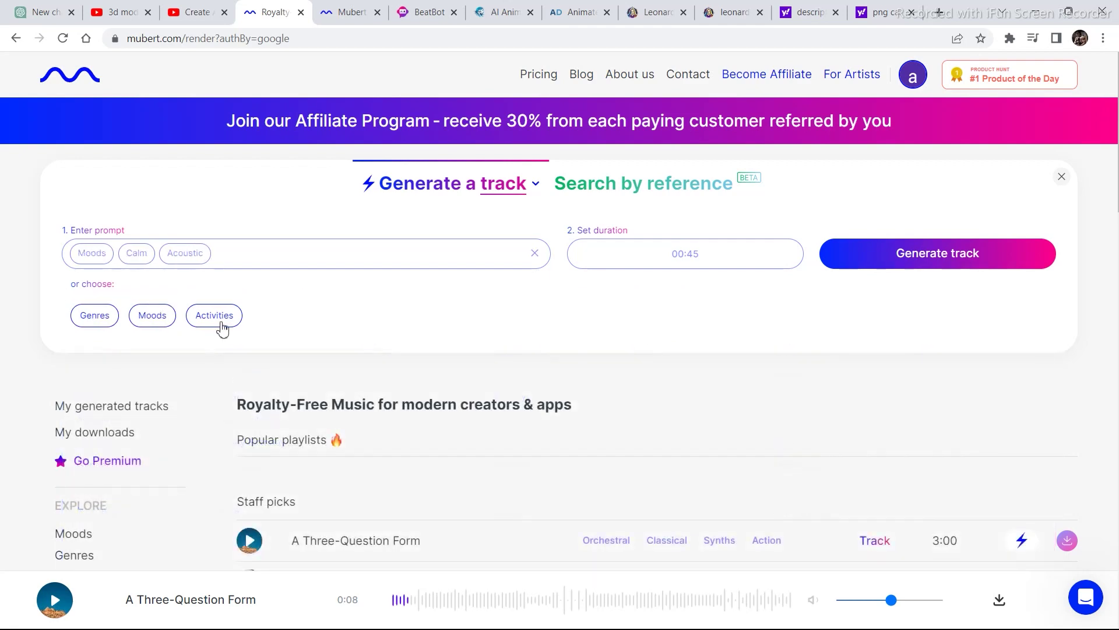
{"action": "left_click", "coordinate": [219, 322]}
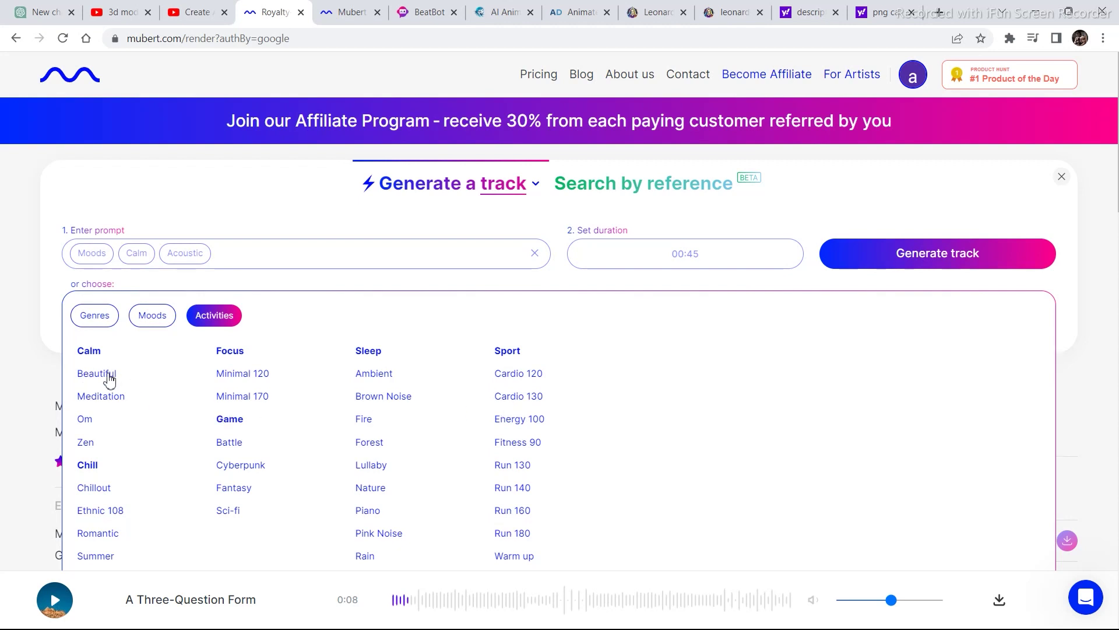
{"action": "left_click", "coordinate": [108, 379]}
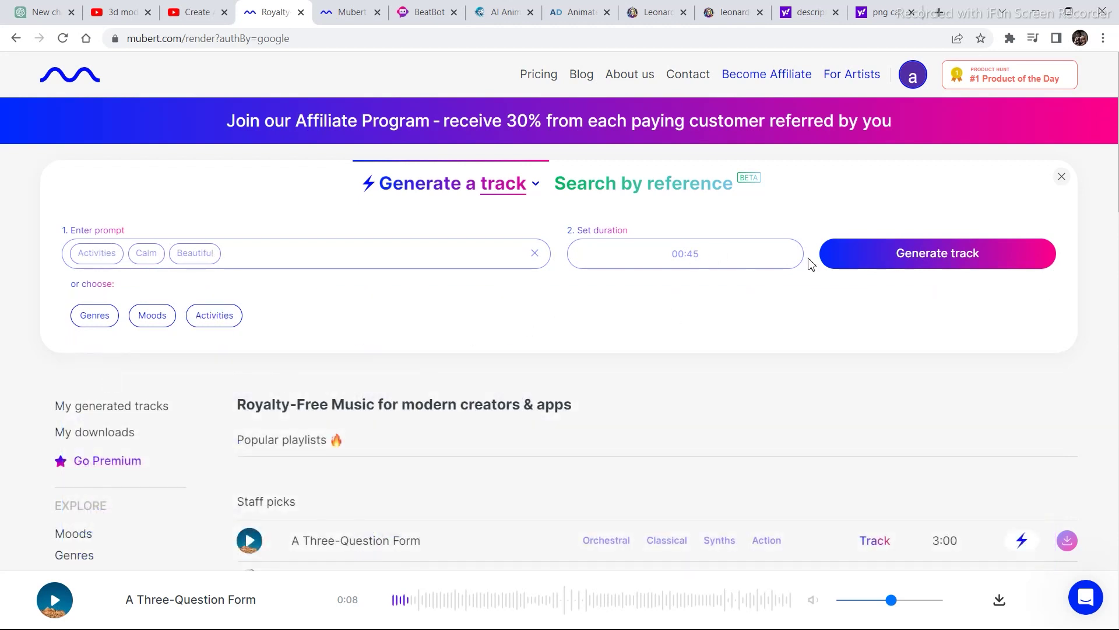
- Generate the Calm Chill Beautiful track, then play and pause it twice in the bottom player
{"action": "left_click", "coordinate": [906, 263]}
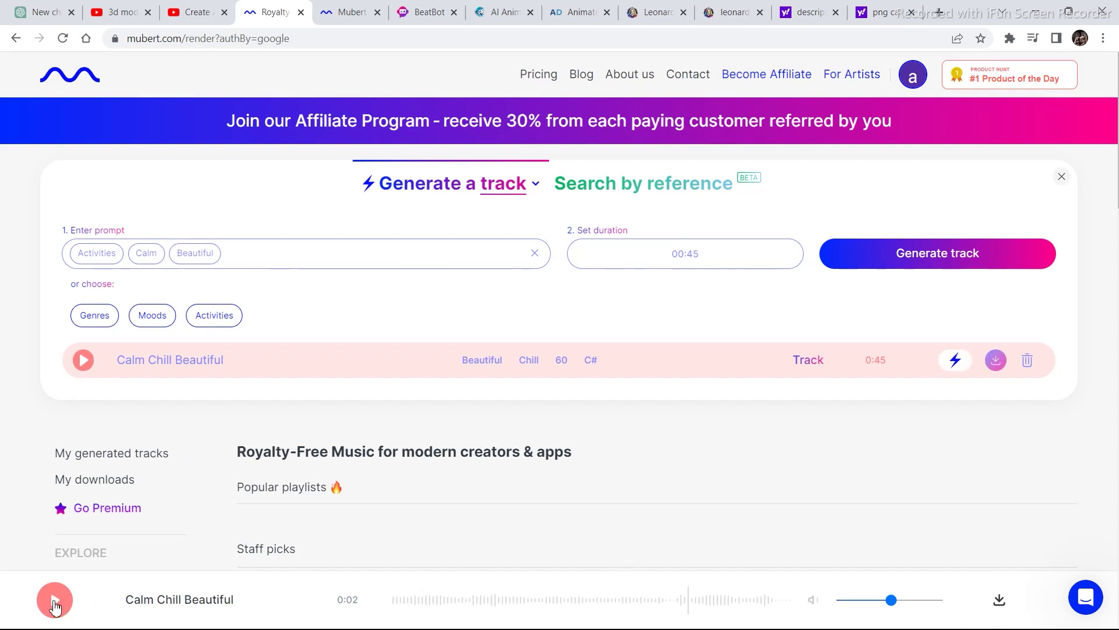
{"action": "left_click", "coordinate": [55, 602]}
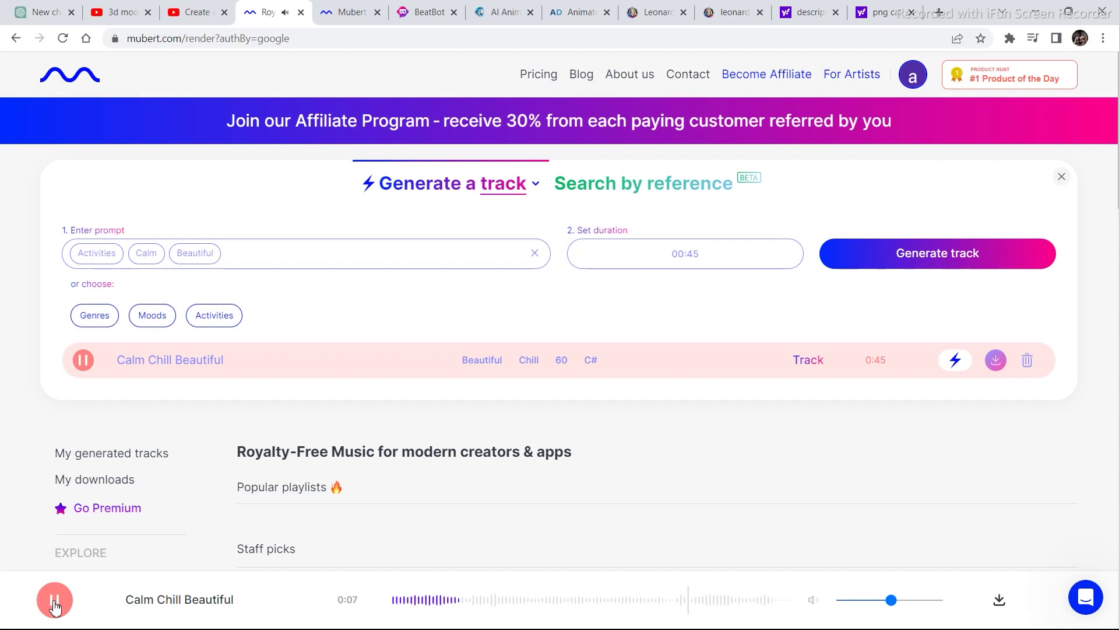
{"action": "left_click", "coordinate": [54, 603]}
{"action": "left_click", "coordinate": [58, 603]}
{"action": "left_click", "coordinate": [59, 607]}
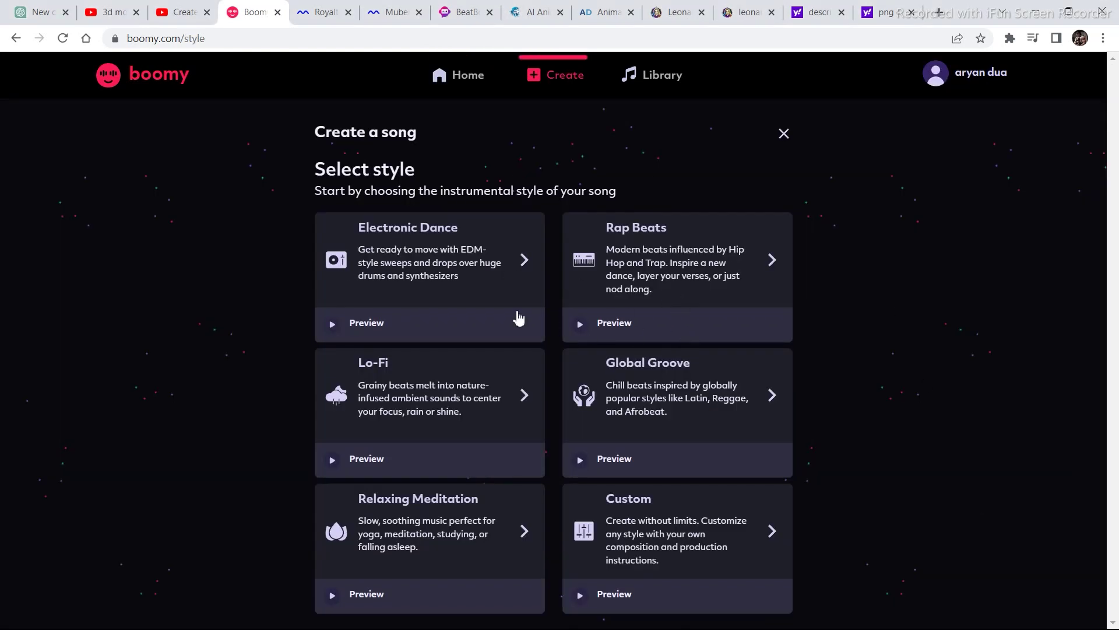
- Create a Boomy song in the Electronic Dance style with the Hyperdrive variant
{"action": "left_click", "coordinate": [520, 262]}
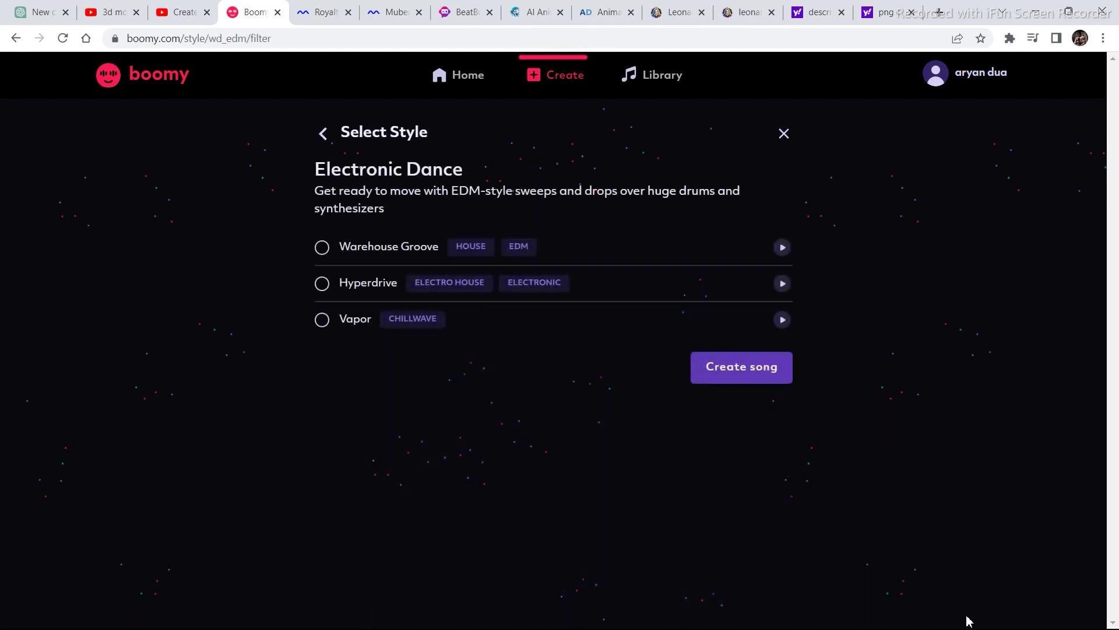
{"action": "left_click", "coordinate": [322, 288]}
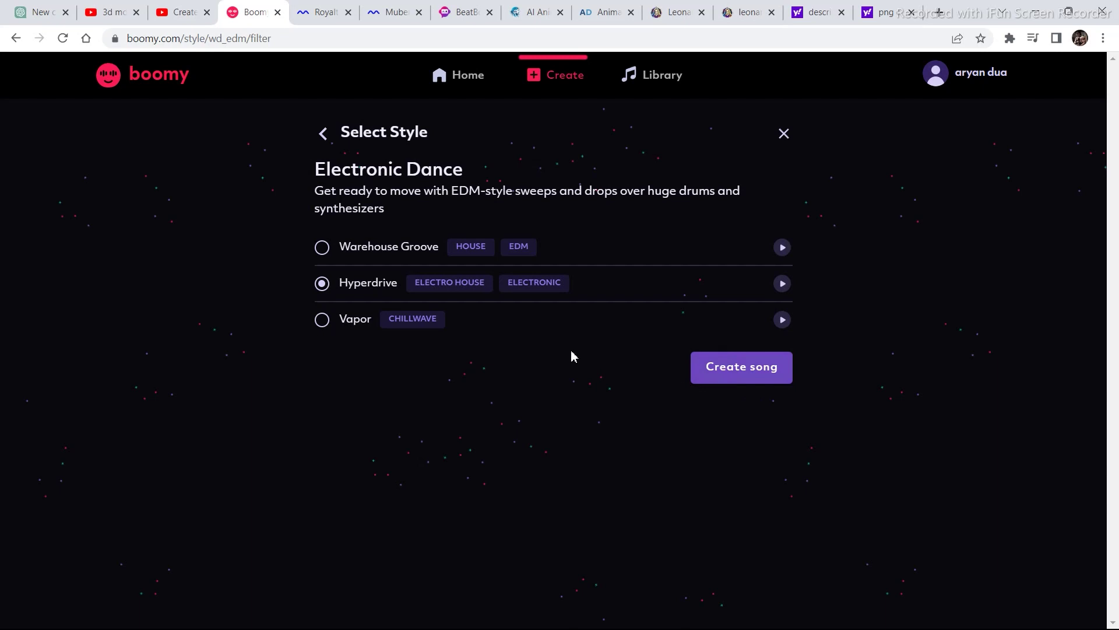
{"action": "left_click", "coordinate": [739, 382]}
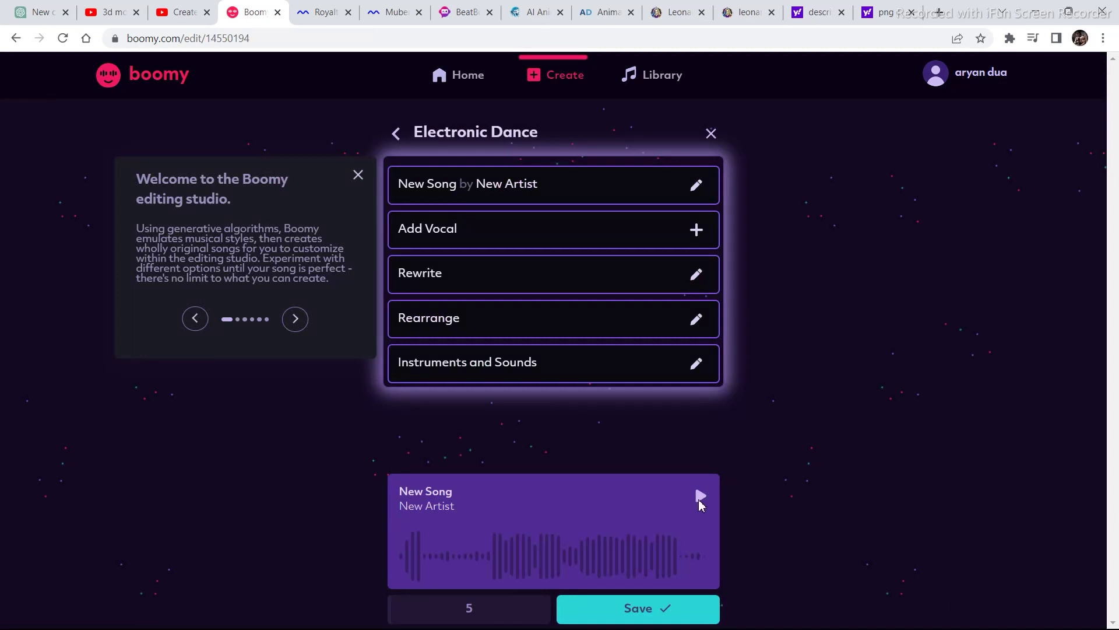
- Play Boomy's Electronic Dance 'New Song' partway through, then pause it
{"action": "left_click", "coordinate": [699, 498]}
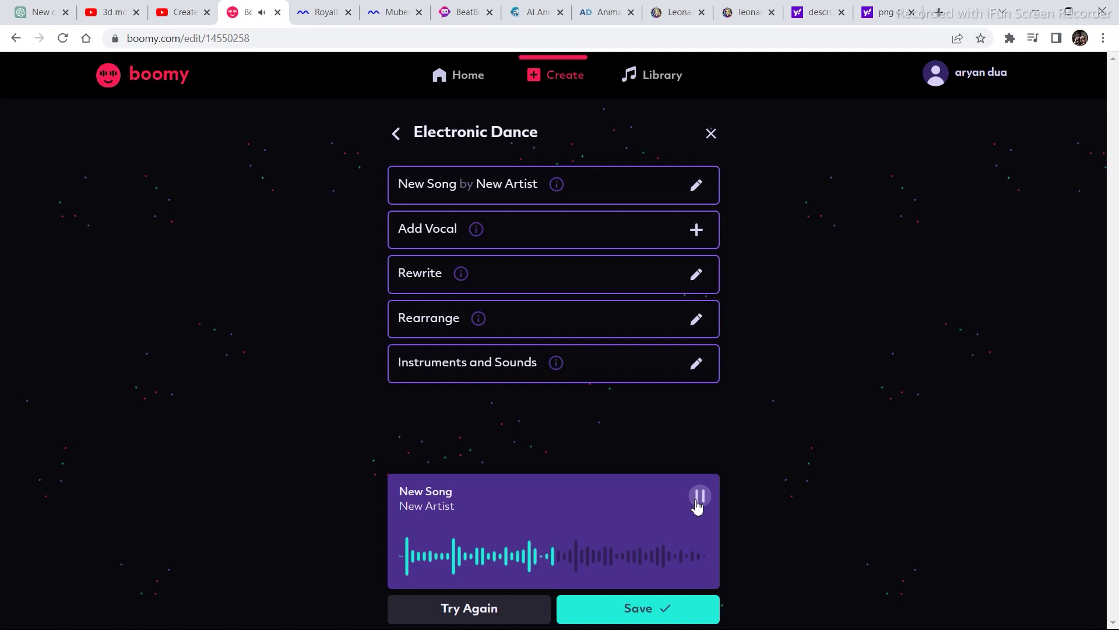
{"action": "left_click", "coordinate": [697, 507]}
{"action": "left_click", "coordinate": [696, 231]}
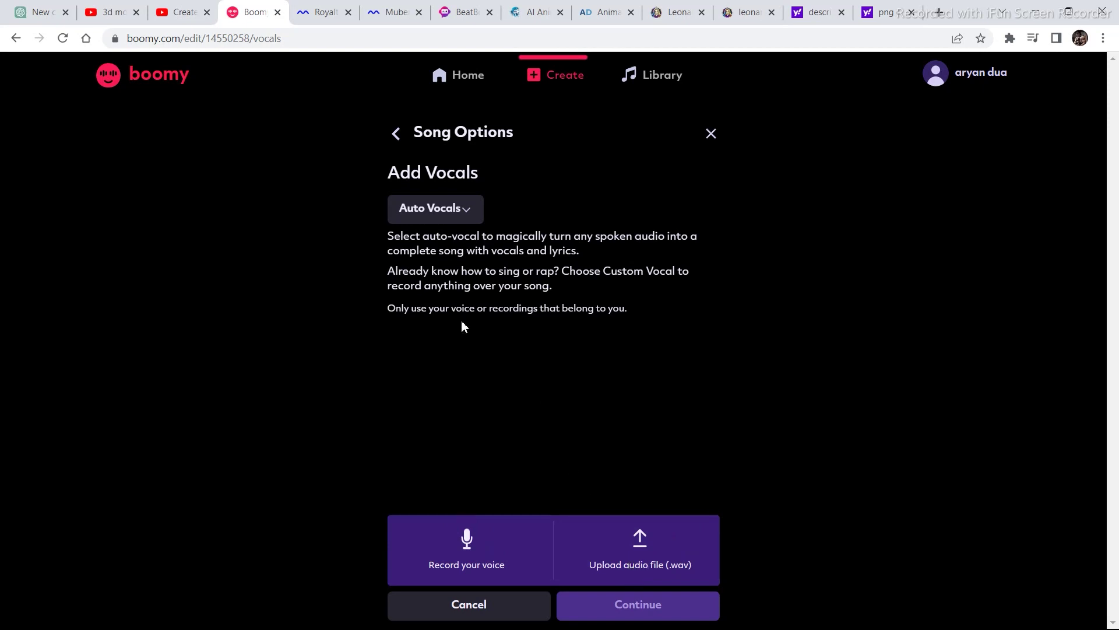
{"action": "left_click", "coordinate": [425, 223]}
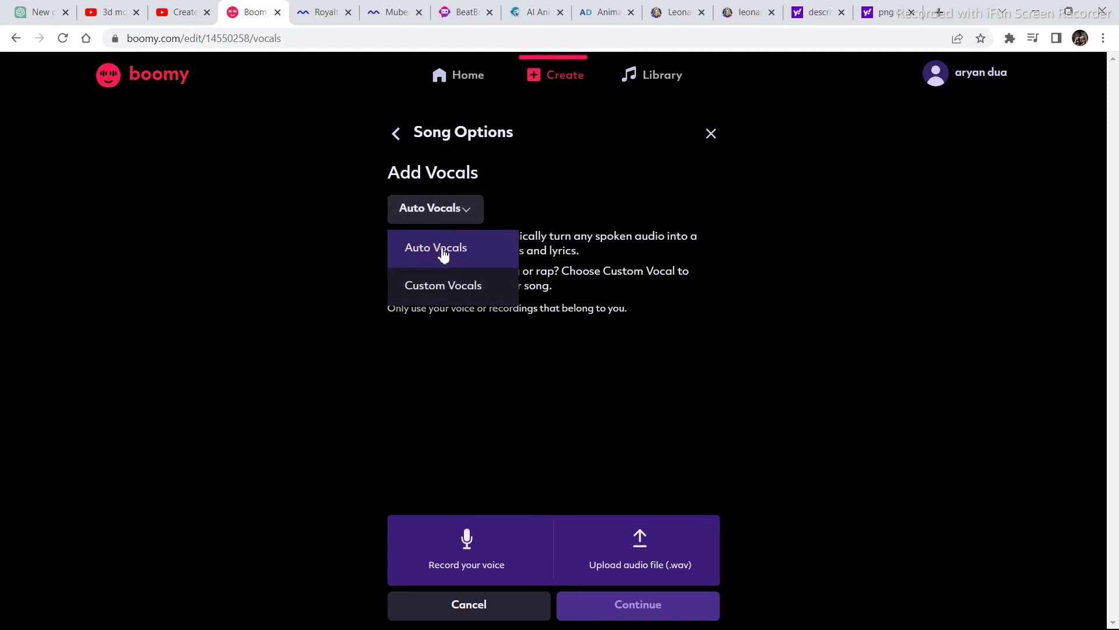
{"action": "left_click", "coordinate": [468, 297]}
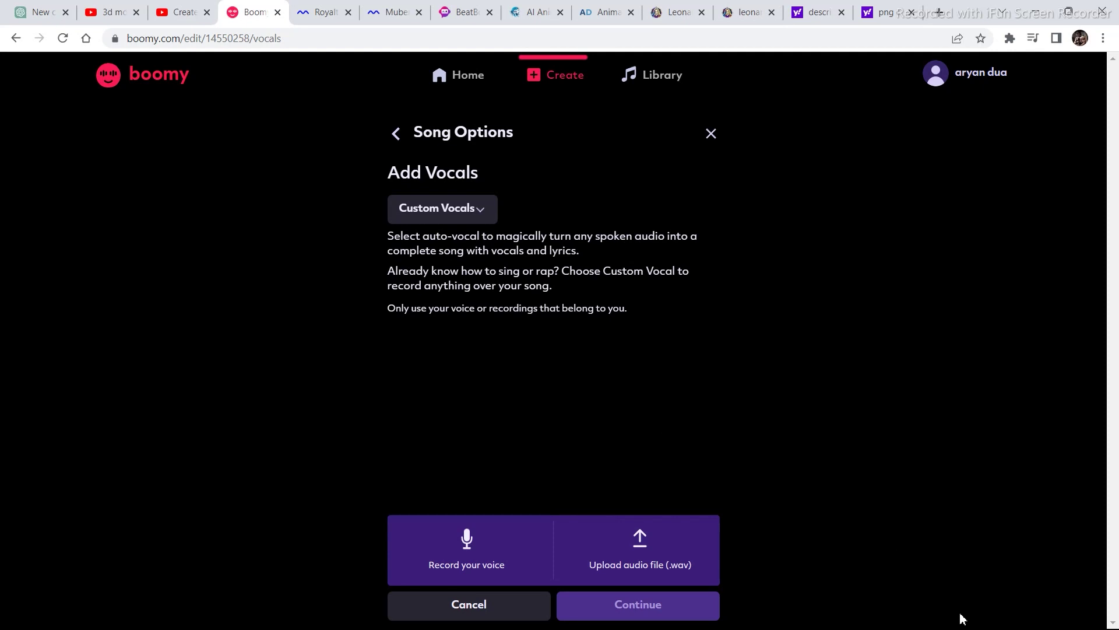
{"action": "key", "text": "Escape"}
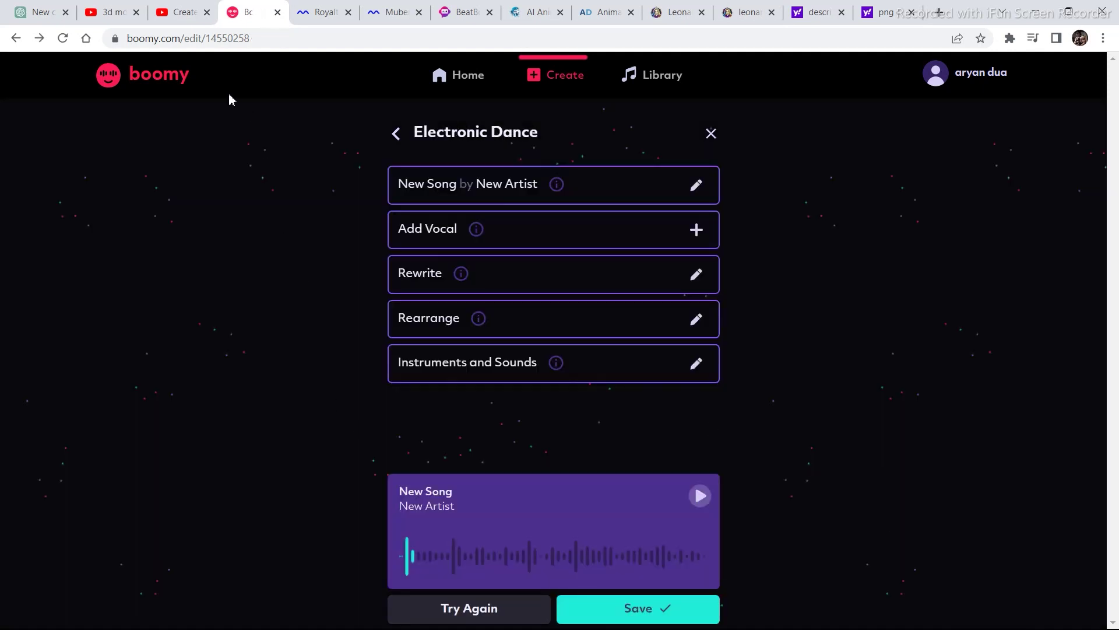